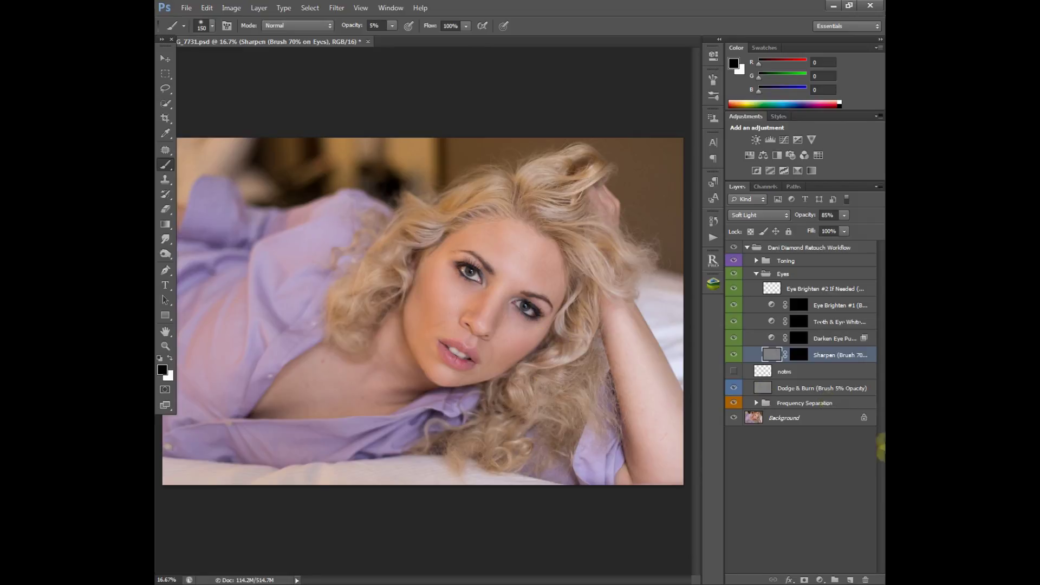
# - Collapse and reopen the Eyes group, then target the Sharpen layer's mask with white foreground
pyautogui.click(756, 274)
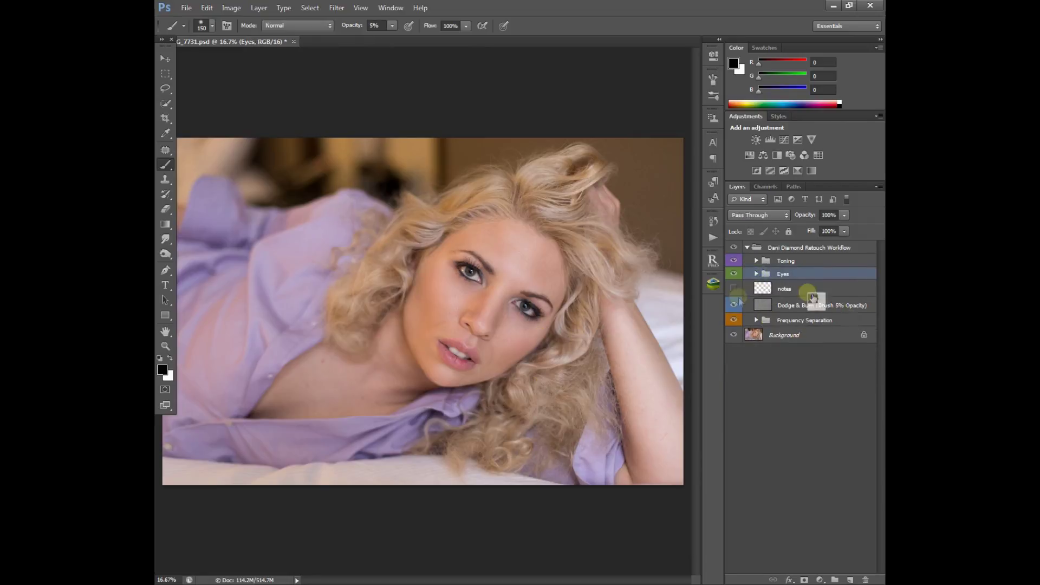
pyautogui.moveTo(748, 234); pyautogui.dragTo(795, 279)
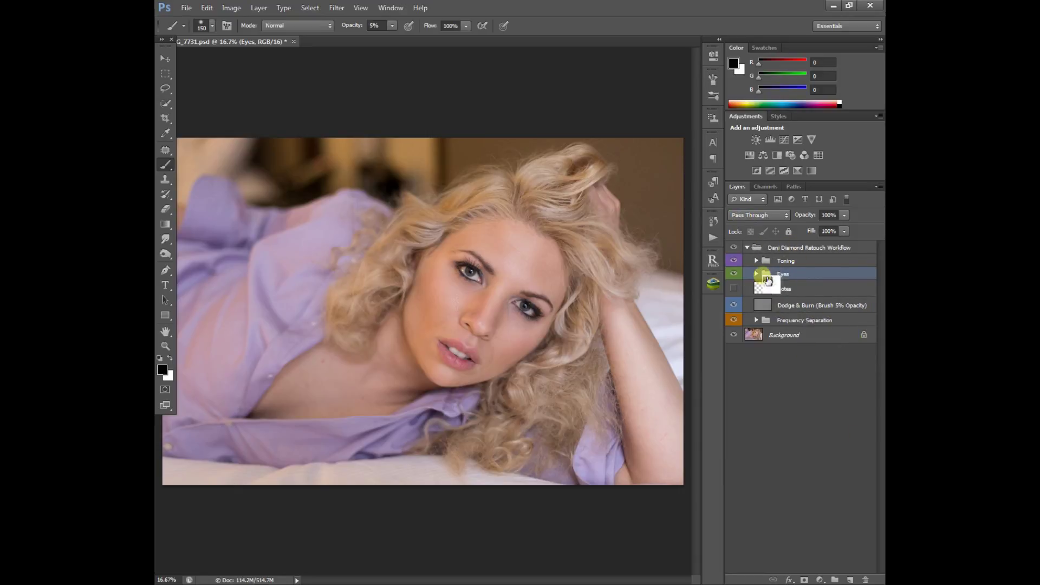
pyautogui.moveTo(812, 333)
pyautogui.mouseDown()
pyautogui.moveTo(762, 313)
pyautogui.moveTo(780, 306)
pyautogui.moveTo(805, 333)
pyautogui.moveTo(760, 321)
pyautogui.moveTo(791, 309)
pyautogui.moveTo(790, 331)
pyautogui.moveTo(770, 329)
pyautogui.moveTo(810, 330)
pyautogui.moveTo(789, 302)
pyautogui.moveTo(783, 312)
pyautogui.moveTo(790, 282)
pyautogui.moveTo(764, 276)
pyautogui.moveTo(829, 304)
pyautogui.moveTo(841, 366)
pyautogui.moveTo(764, 294)
pyautogui.moveTo(861, 376)
pyautogui.moveTo(789, 383)
pyautogui.moveTo(767, 357)
pyautogui.moveTo(847, 366)
pyautogui.moveTo(841, 324)
pyautogui.moveTo(829, 366)
pyautogui.moveTo(783, 360)
pyautogui.moveTo(847, 362)
pyautogui.moveTo(765, 361)
pyautogui.moveTo(788, 357)
pyautogui.moveTo(768, 351)
pyautogui.moveTo(765, 363)
pyautogui.moveTo(843, 360)
pyautogui.mouseUp()
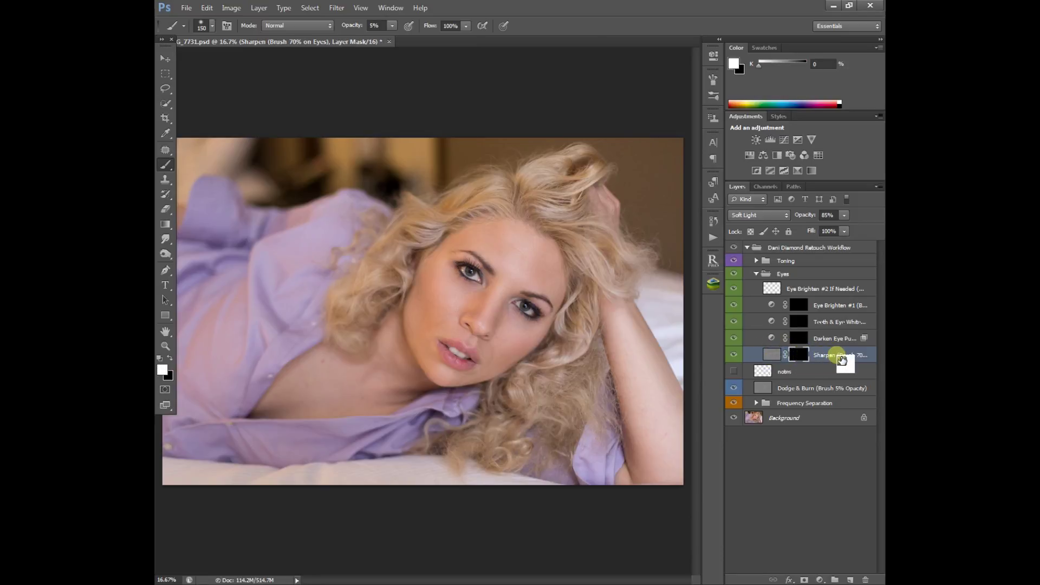
# - Widen the panels to show full layer names and set the brush opacity to 70%
pyautogui.moveTo(843, 360); pyautogui.dragTo(843, 360)
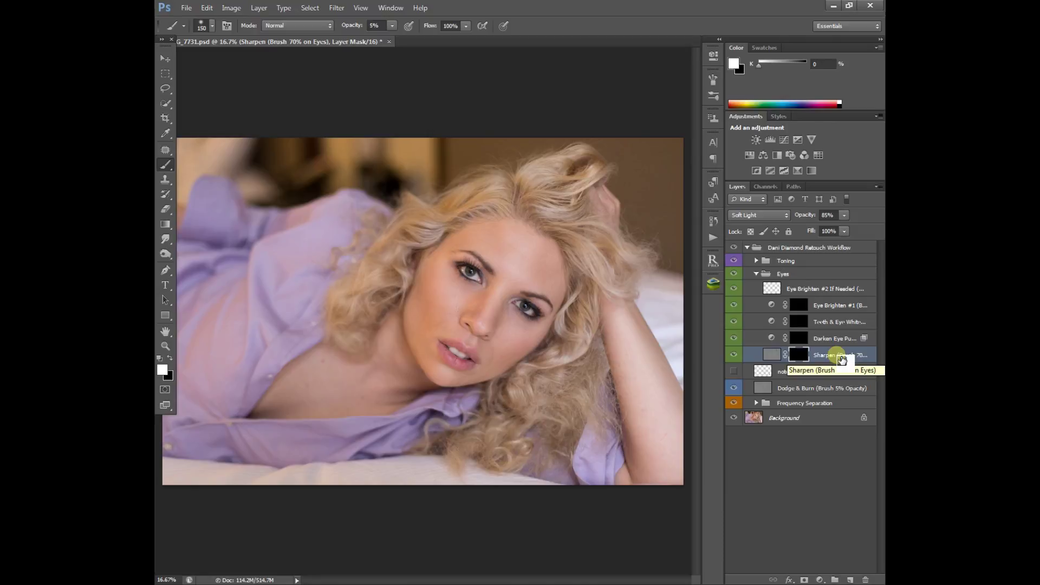
pyautogui.moveTo(725, 344); pyautogui.dragTo(642, 347)
pyautogui.moveTo(852, 353); pyautogui.dragTo(762, 365)
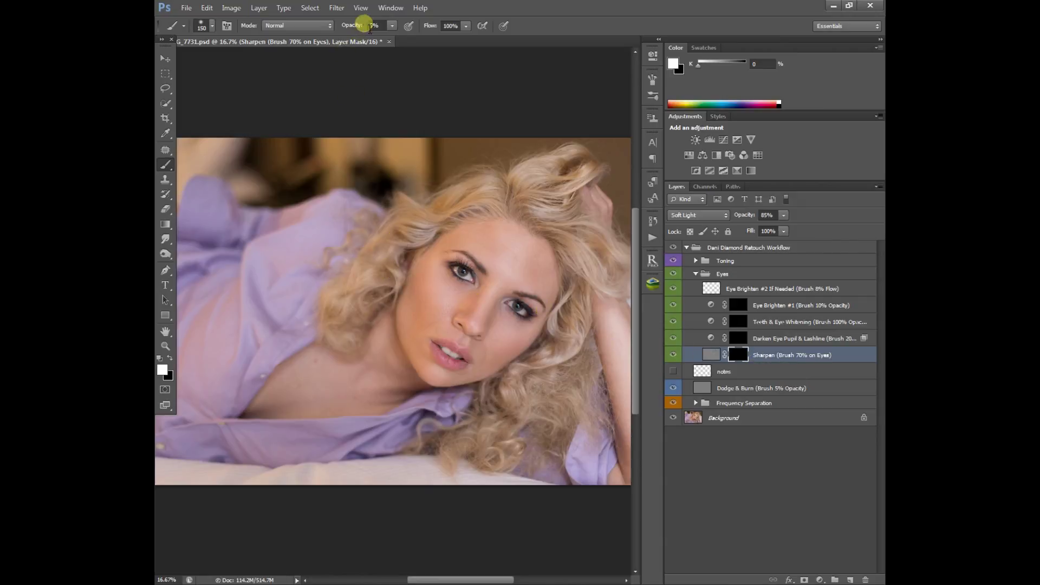
pyautogui.press('7')
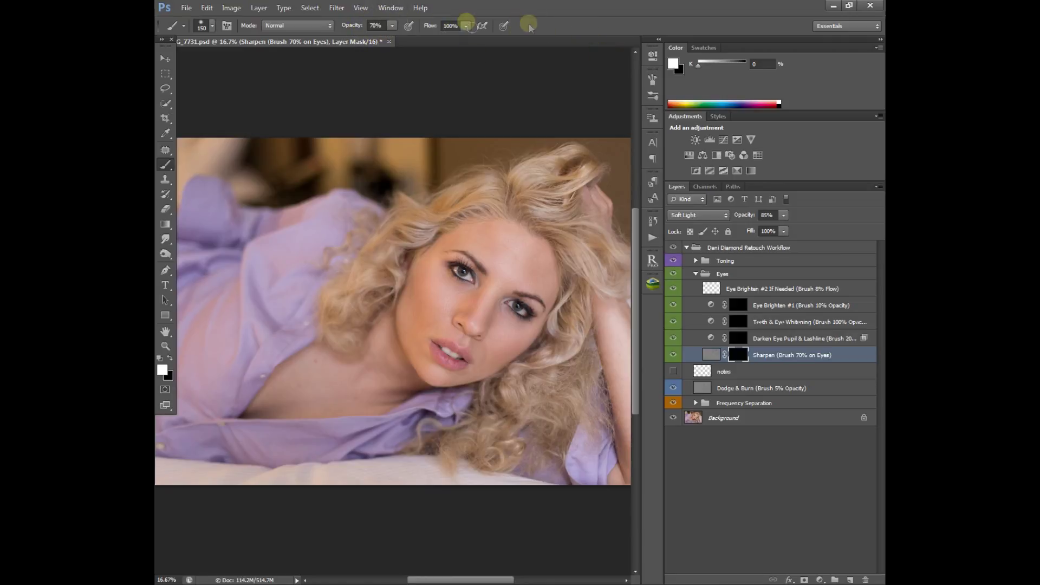
# - Zoom to 50% on the eyes and paint sharpening over them on the Sharpen mask
pyautogui.hotkey('ctrl', '+')
pyautogui.hotkey('ctrl', '+')
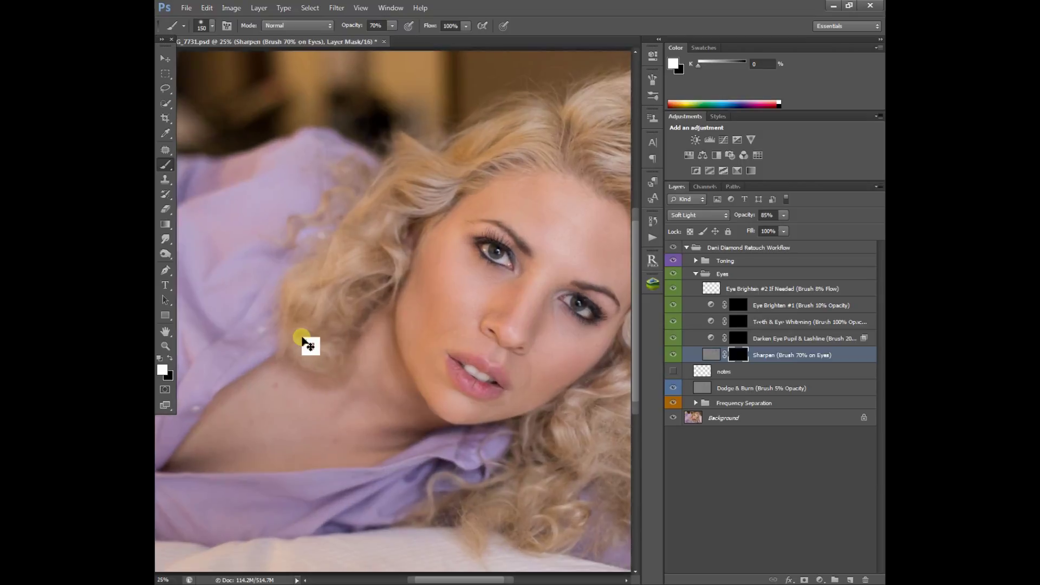
pyautogui.moveTo(413, 367); pyautogui.dragTo(165, 360)
pyautogui.hotkey('ctrl', '+')
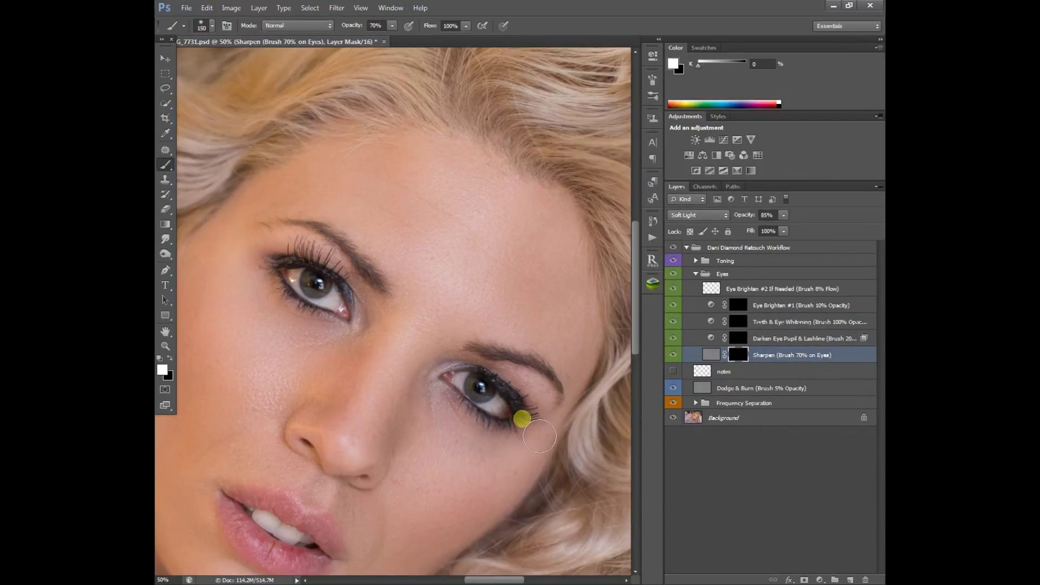
pyautogui.moveTo(524, 431)
pyautogui.mouseDown()
pyautogui.moveTo(509, 390)
pyautogui.moveTo(460, 395)
pyautogui.moveTo(510, 426)
pyautogui.moveTo(319, 297)
pyautogui.moveTo(352, 322)
pyautogui.moveTo(330, 275)
pyautogui.moveTo(299, 244)
pyautogui.moveTo(283, 265)
pyautogui.moveTo(341, 317)
pyautogui.moveTo(643, 482)
pyautogui.mouseUp()
pyautogui.moveTo(737, 355); pyautogui.dragTo(807, 341)
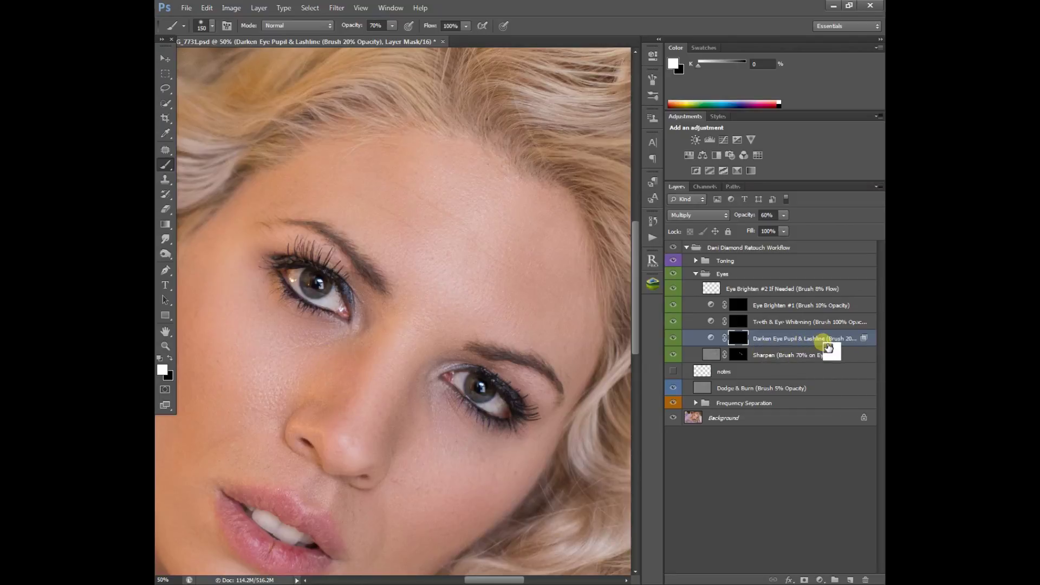
# - Target the Darken Eye Pupil & Lashline mask and shrink the brush to 80 px
pyautogui.moveTo(645, 334)
pyautogui.mouseDown()
pyautogui.moveTo(596, 334)
pyautogui.moveTo(640, 325)
pyautogui.moveTo(632, 321)
pyautogui.moveTo(603, 325)
pyautogui.moveTo(678, 326)
pyautogui.mouseUp()
pyautogui.moveTo(797, 339)
pyautogui.mouseDown()
pyautogui.moveTo(818, 342)
pyautogui.moveTo(789, 344)
pyautogui.mouseUp()
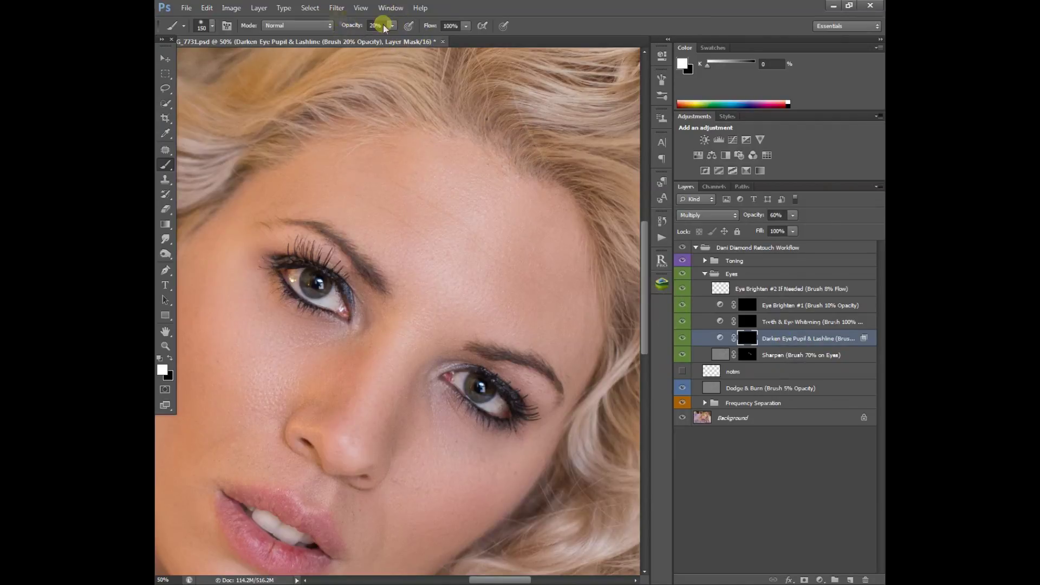
pyautogui.press('[')
pyautogui.press('[')
pyautogui.press('[')
pyautogui.press('[')
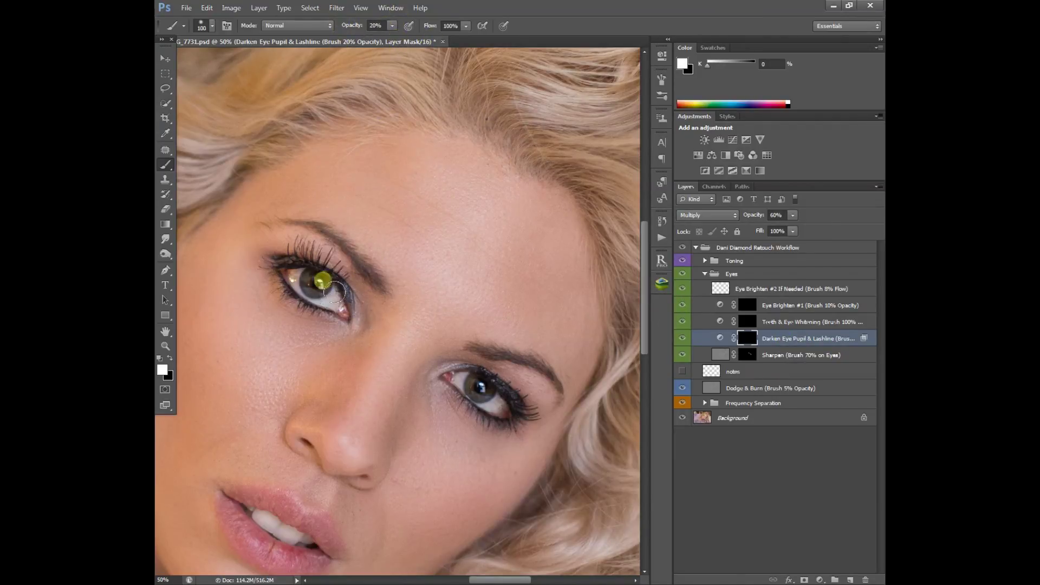
# - Paint darkening along the upper and lower lashlines of both eyes
pyautogui.moveTo(342, 285); pyautogui.dragTo(294, 264)
pyautogui.moveTo(495, 376)
pyautogui.mouseDown()
pyautogui.moveTo(525, 424)
pyautogui.moveTo(485, 376)
pyautogui.mouseUp()
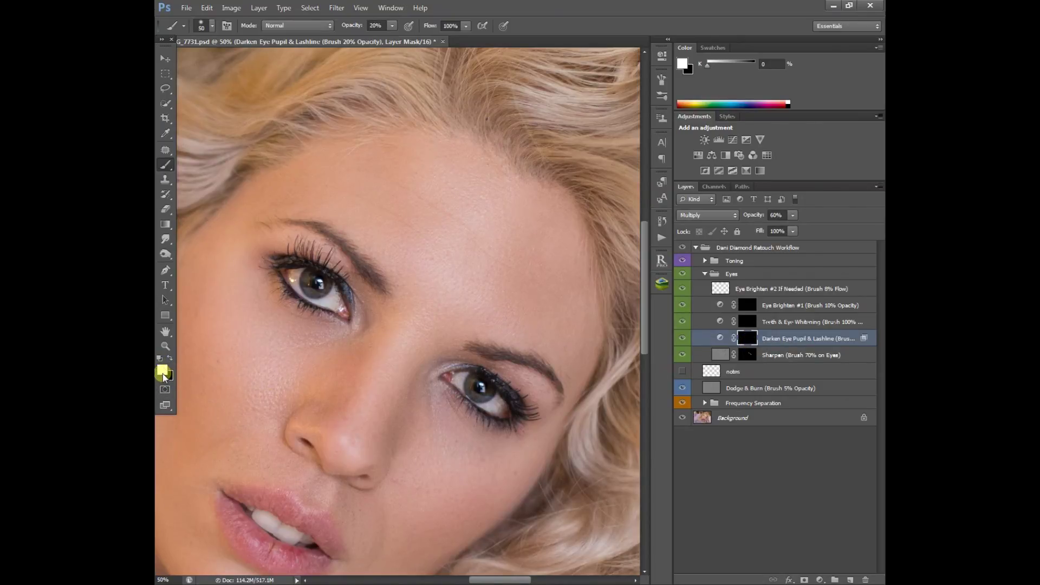
pyautogui.moveTo(748, 339)
pyautogui.mouseDown()
pyautogui.moveTo(779, 347)
pyautogui.moveTo(753, 314)
pyautogui.moveTo(759, 354)
pyautogui.moveTo(750, 339)
pyautogui.mouseUp()
pyautogui.moveTo(305, 308); pyautogui.dragTo(268, 274)
pyautogui.moveTo(495, 398)
pyautogui.mouseDown()
pyautogui.moveTo(508, 425)
pyautogui.moveTo(522, 427)
pyautogui.moveTo(477, 421)
pyautogui.mouseUp()
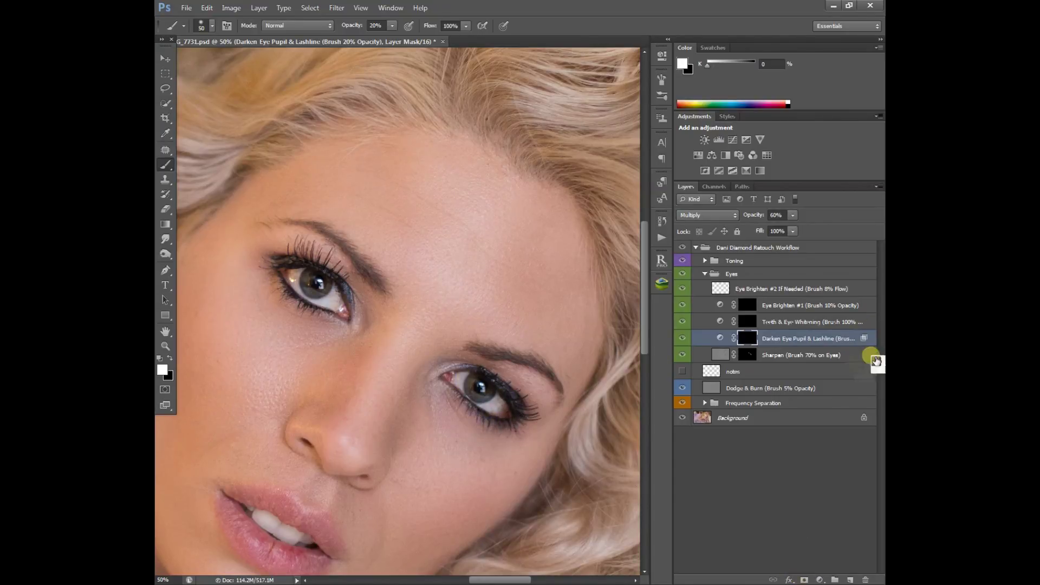
# - On the Teeth & Eye Whitening mask, paint the eye whites and teeth at 100% opacity
pyautogui.click(812, 325)
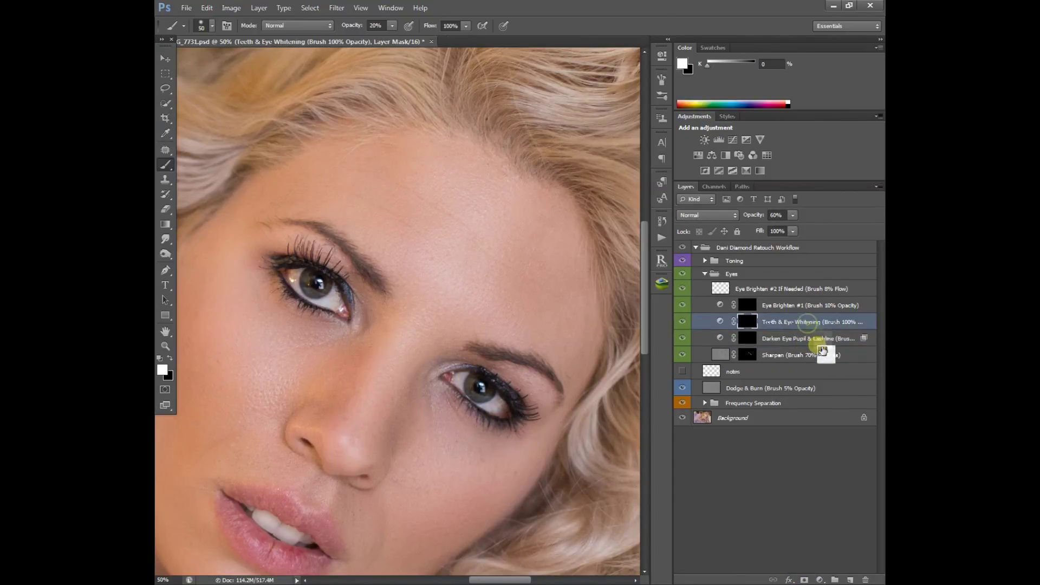
pyautogui.moveTo(673, 318)
pyautogui.mouseDown()
pyautogui.moveTo(623, 317)
pyautogui.moveTo(663, 317)
pyautogui.mouseUp()
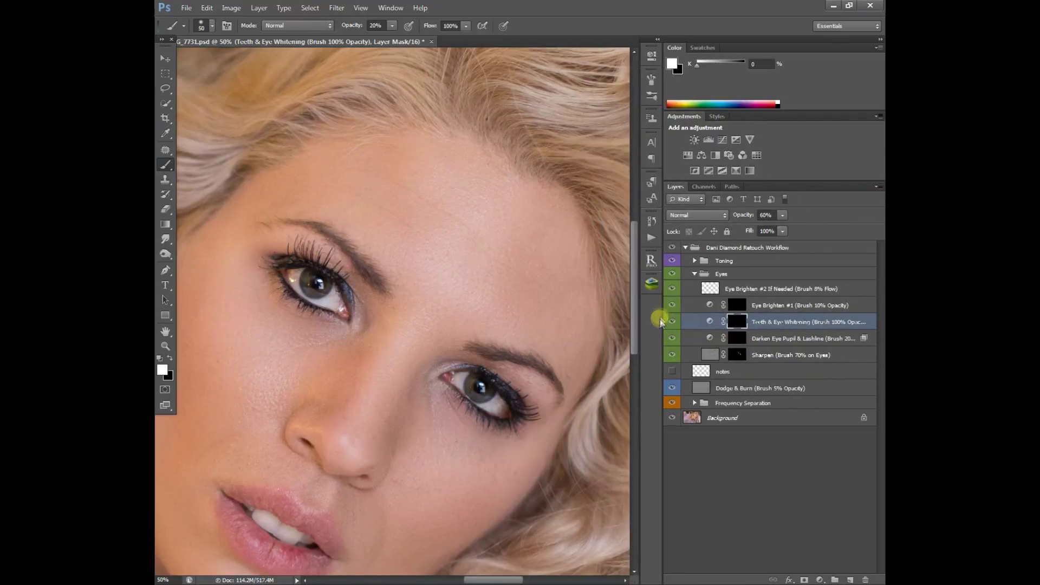
pyautogui.press('0')
pyautogui.moveTo(458, 388)
pyautogui.mouseDown()
pyautogui.moveTo(483, 383)
pyautogui.moveTo(504, 428)
pyautogui.mouseUp()
pyautogui.moveTo(425, 410); pyautogui.dragTo(434, 287)
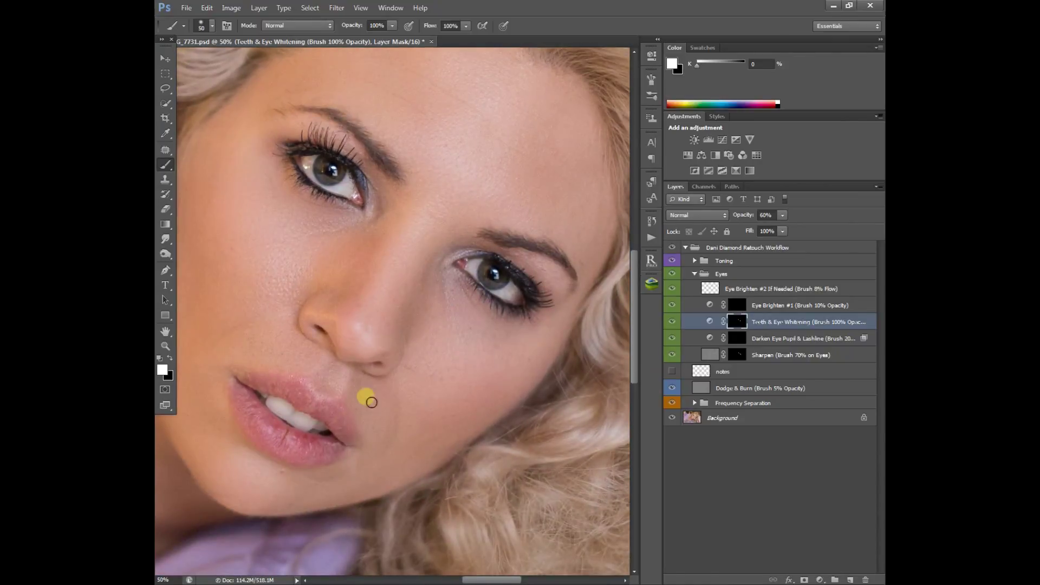
pyautogui.moveTo(274, 410); pyautogui.dragTo(313, 433)
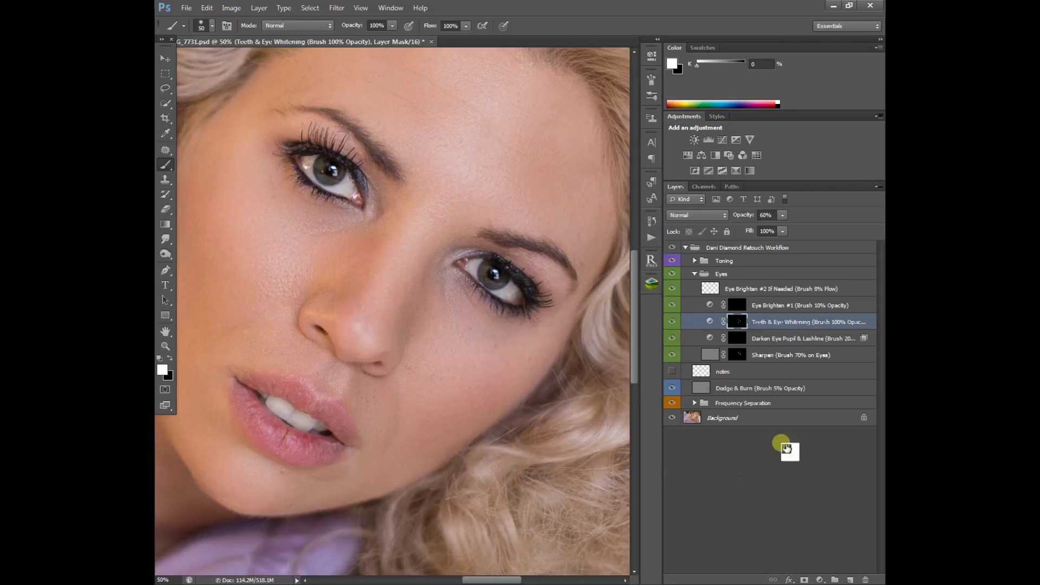
# - Turn the Teeth & Eye Whitening layer off and on to compare before and after
pyautogui.click(672, 323)
pyautogui.click(674, 323)
pyautogui.click(674, 324)
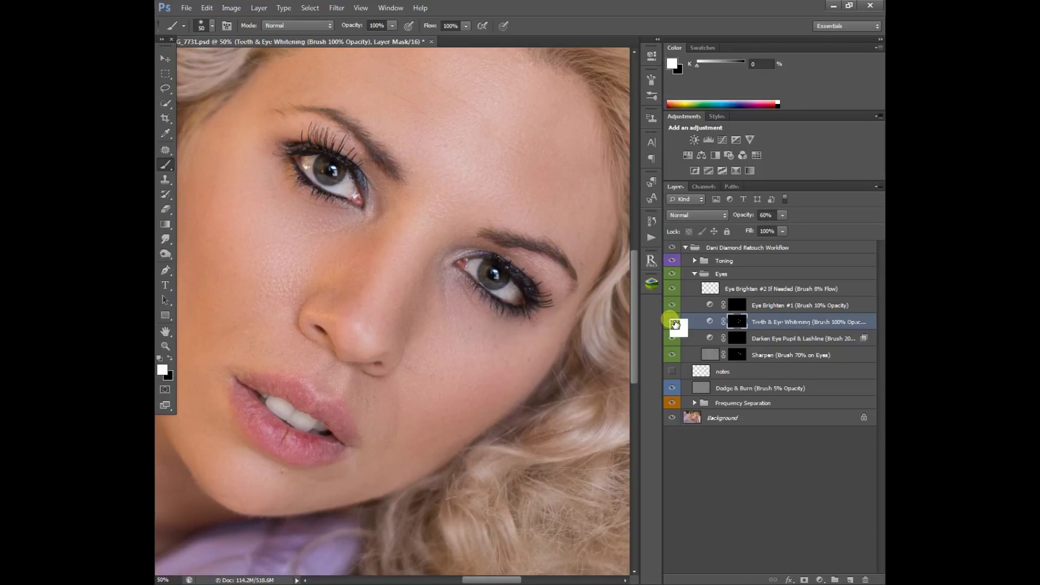
pyautogui.moveTo(807, 317); pyautogui.dragTo(811, 314)
# - Target the Eye Brighten #1 mask, set brush opacity to 10%, and size the brush to fit the eye
pyautogui.click(819, 307)
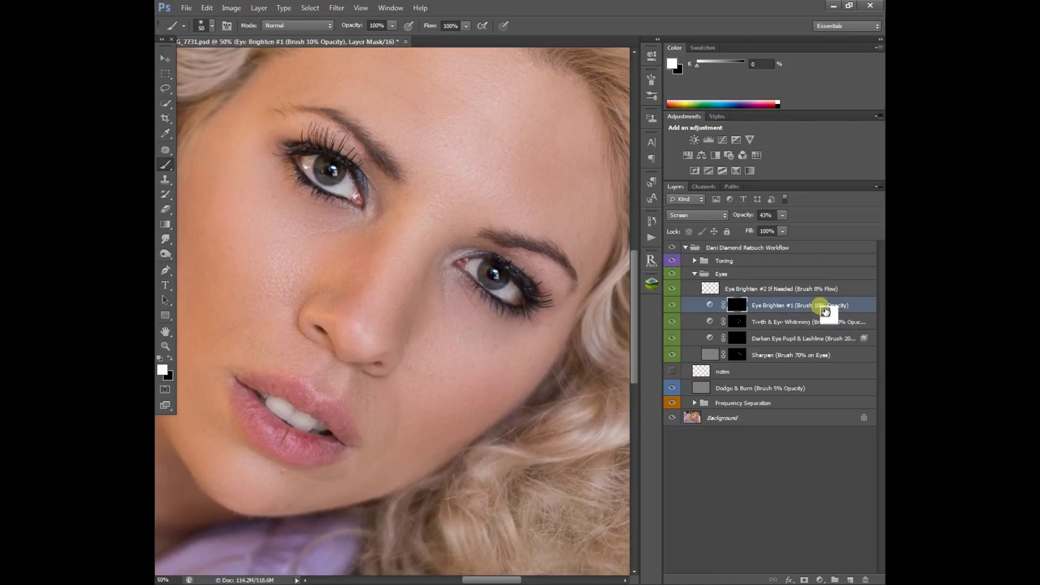
pyautogui.press('1')
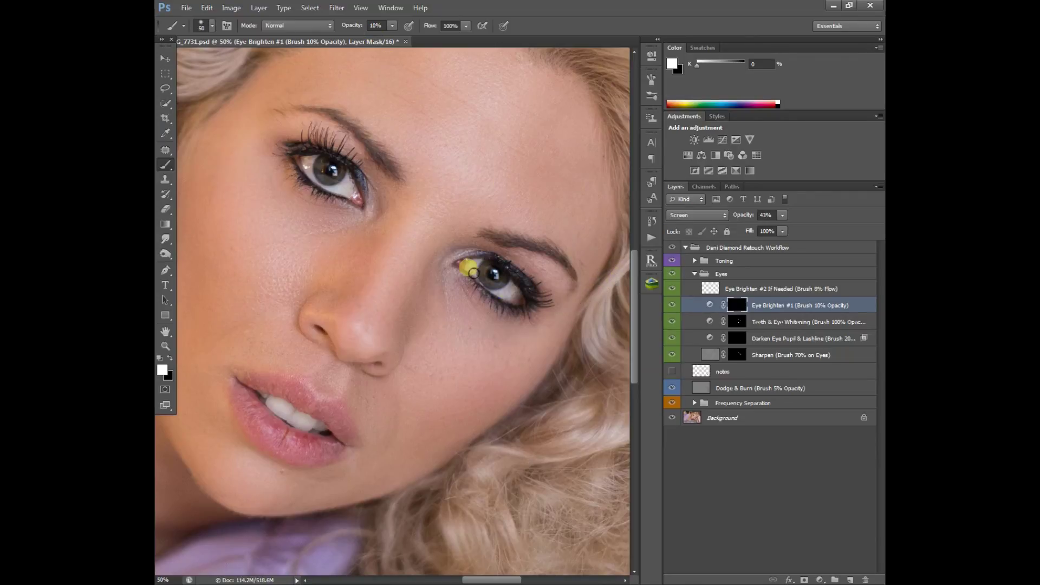
pyautogui.press(']')
pyautogui.press(']')
pyautogui.press(']')
pyautogui.press(']')
pyautogui.press(']')
pyautogui.press(']')
pyautogui.press(']')
pyautogui.press(']')
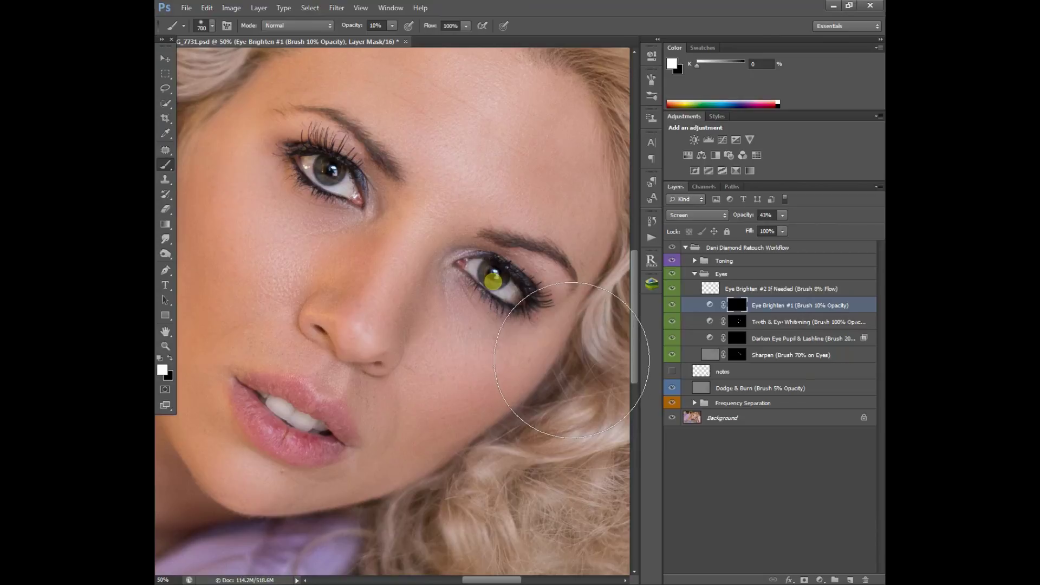
pyautogui.press('[')
pyautogui.press('[')
pyautogui.press('[')
pyautogui.press('[')
pyautogui.press('[')
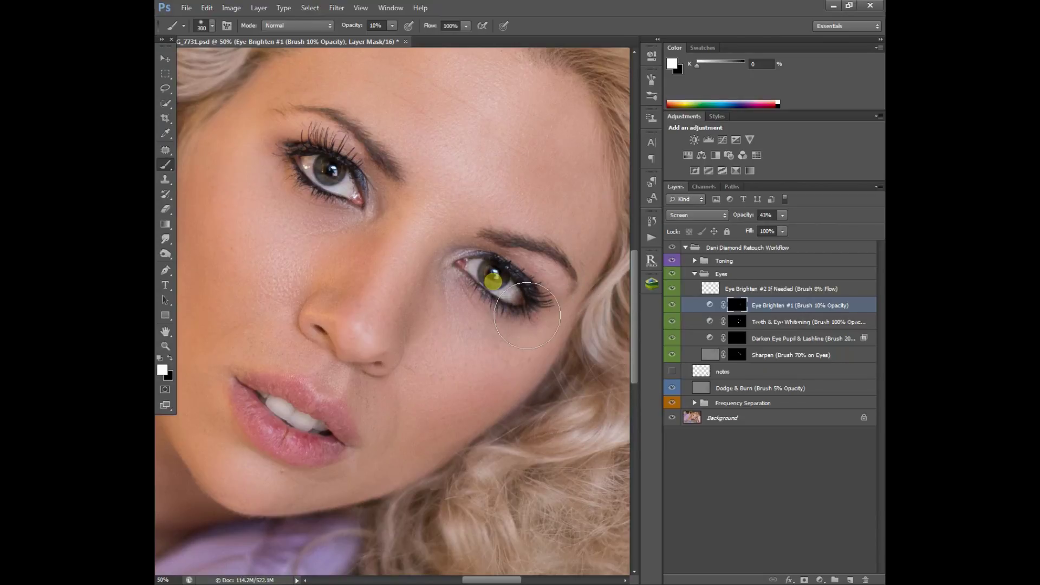
pyautogui.press('[')
pyautogui.press('[')
pyautogui.press('[')
pyautogui.press(']')
pyautogui.press(']')
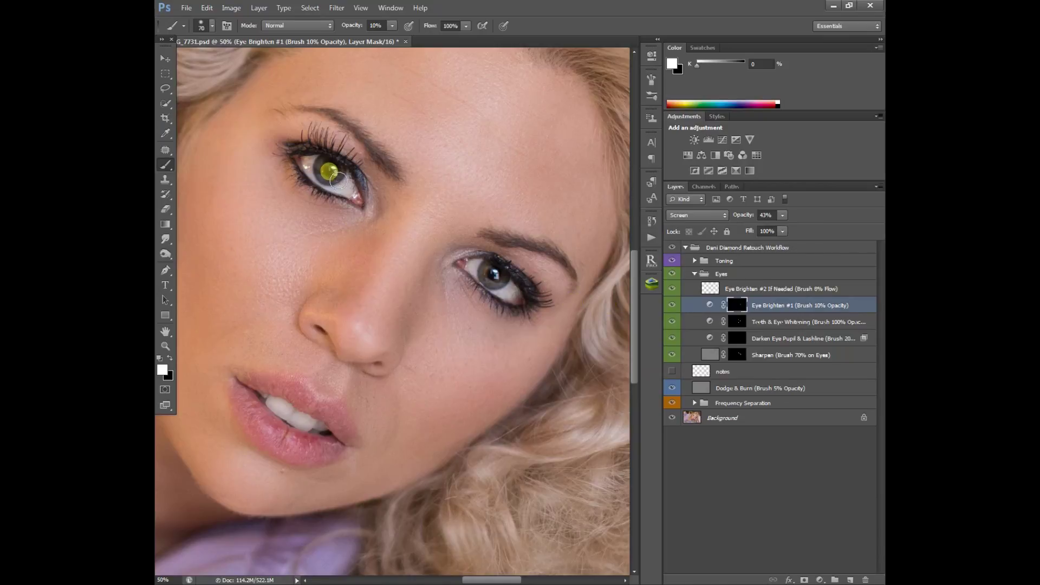
pyautogui.press(']')
pyautogui.press(']')
pyautogui.press(']')
pyautogui.press(']')
pyautogui.press(']')
pyautogui.press(']')
pyautogui.press(']')
pyautogui.press(']')
pyautogui.press(']')
pyautogui.press(']')
pyautogui.press(']')
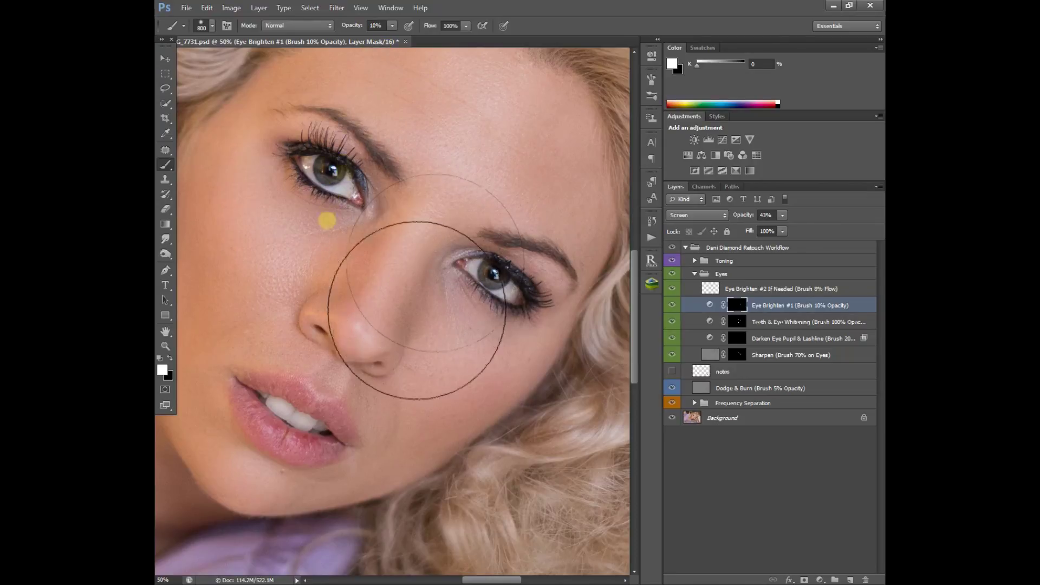
pyautogui.press('[')
pyautogui.press('[')
pyautogui.press('[')
pyautogui.press('[')
pyautogui.press('[')
pyautogui.press('[')
pyautogui.press('[')
pyautogui.press('[')
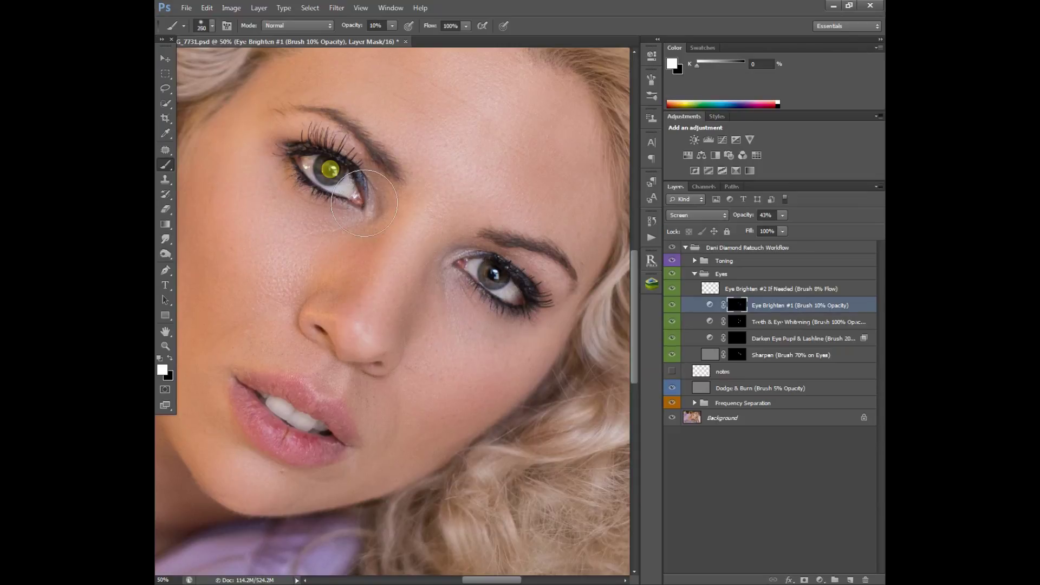
pyautogui.press('[')
pyautogui.press('[')
pyautogui.press('[')
pyautogui.press('[')
pyautogui.press('[')
pyautogui.press('[')
pyautogui.moveTo(849, 305); pyautogui.dragTo(797, 294)
# - Target the Eye Brighten #2 layer, lower brush opacity to 8%, and zoom in on one eye
pyautogui.click(773, 291)
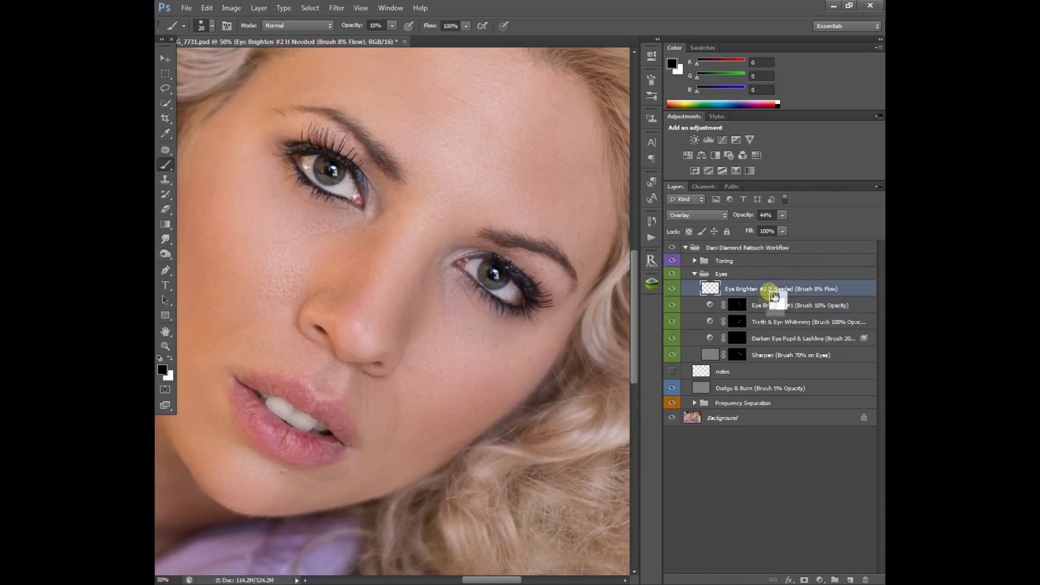
pyautogui.moveTo(761, 324)
pyautogui.mouseDown()
pyautogui.moveTo(839, 367)
pyautogui.moveTo(681, 297)
pyautogui.moveTo(818, 310)
pyautogui.moveTo(776, 283)
pyautogui.moveTo(821, 298)
pyautogui.moveTo(789, 292)
pyautogui.mouseUp()
pyautogui.moveTo(362, 28); pyautogui.dragTo(359, 28)
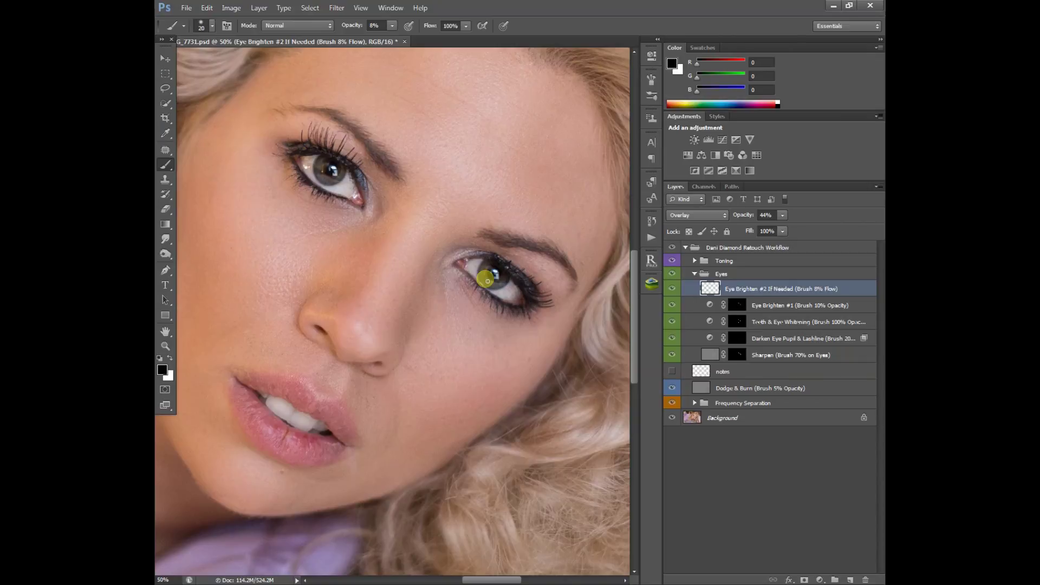
pyautogui.hotkey('ctrl', '+')
pyautogui.hotkey('ctrl', '+')
pyautogui.hotkey('ctrl', '+')
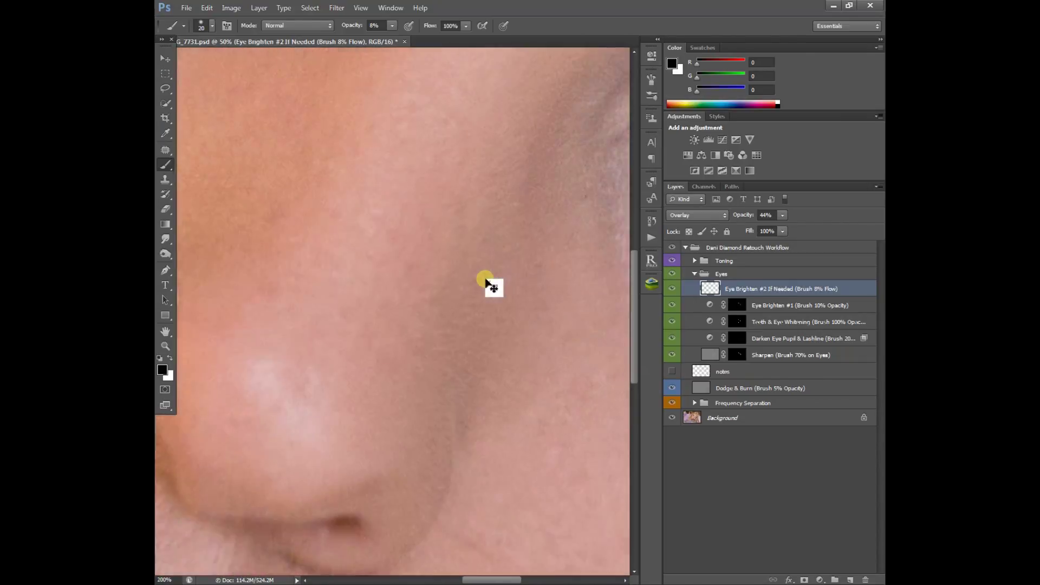
pyautogui.hotkey('ctrl', '+')
pyautogui.moveTo(491, 285); pyautogui.dragTo(342, 242)
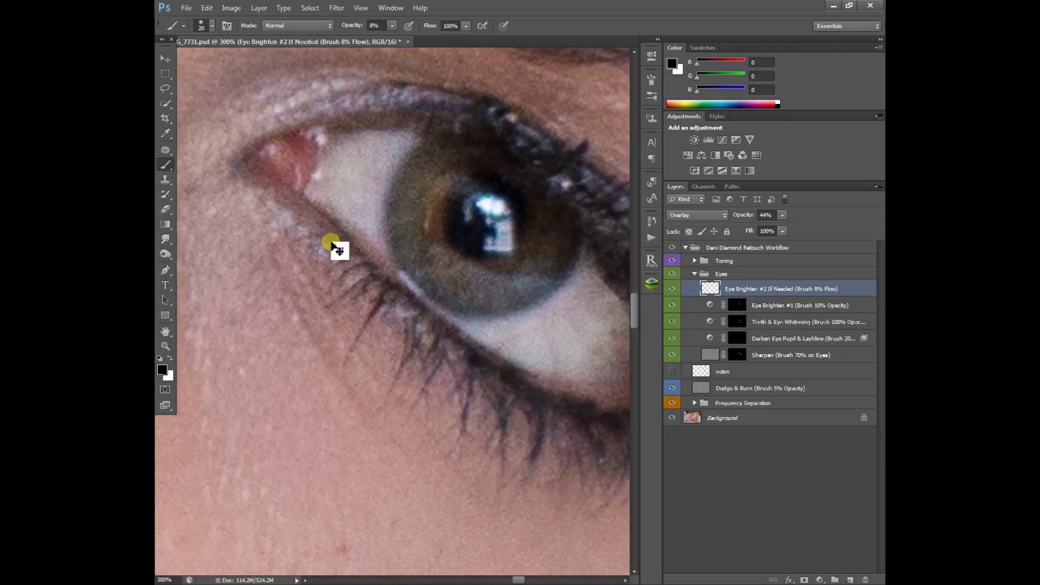
pyautogui.hotkey('ctrl', '-')
pyautogui.hotkey('ctrl', '-')
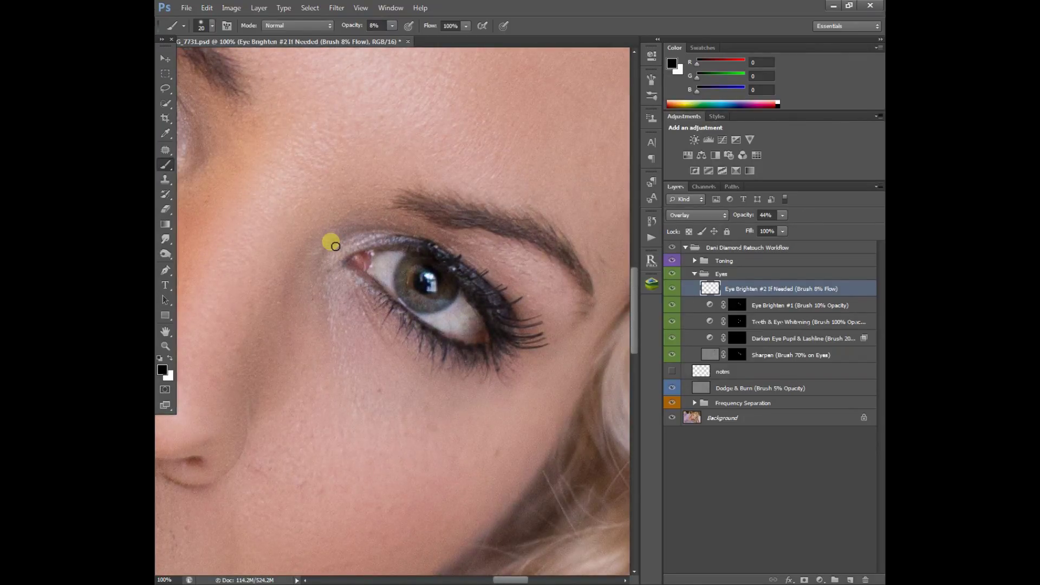
# - Darken the iris rim with a smaller brush, then brighten the iris with white
pyautogui.press('[')
pyautogui.press('[')
pyautogui.moveTo(404, 285)
pyautogui.mouseDown()
pyautogui.moveTo(426, 311)
pyautogui.moveTo(437, 294)
pyautogui.moveTo(430, 303)
pyautogui.mouseUp()
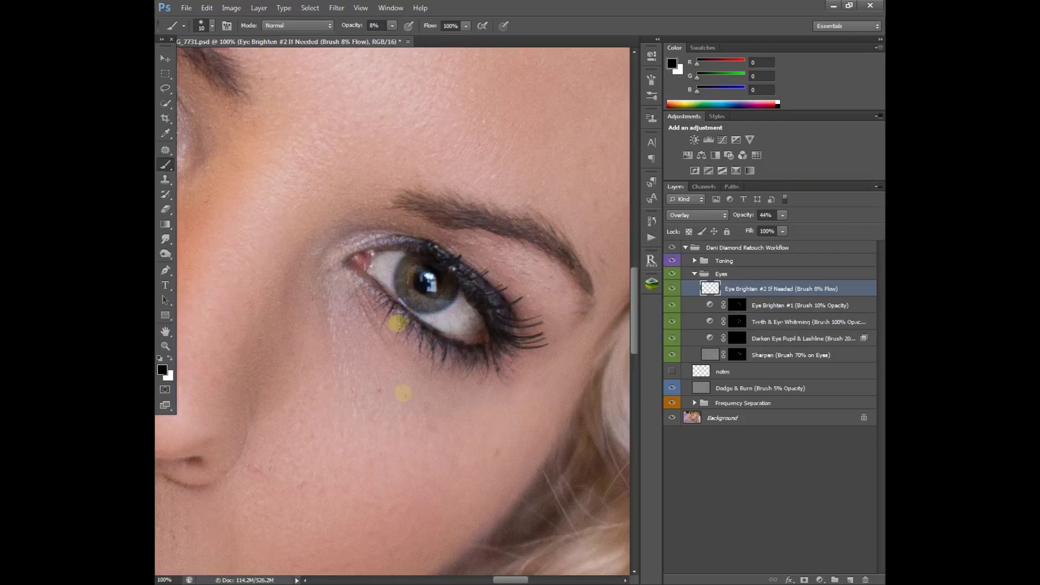
pyautogui.press('x')
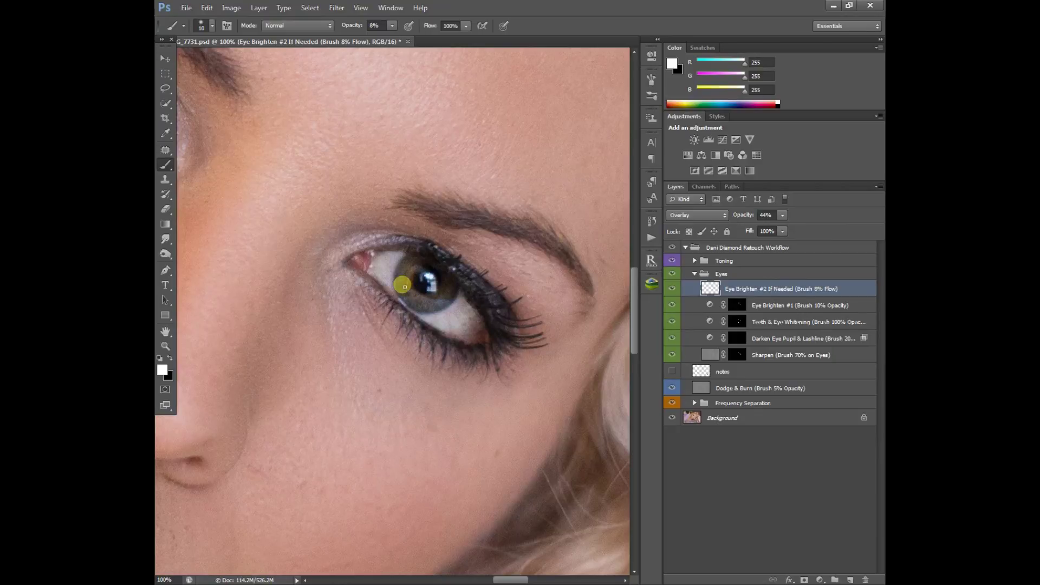
pyautogui.moveTo(411, 297)
pyautogui.mouseDown()
pyautogui.moveTo(450, 302)
pyautogui.moveTo(413, 295)
pyautogui.moveTo(446, 304)
pyautogui.moveTo(429, 306)
pyautogui.moveTo(407, 290)
pyautogui.moveTo(419, 272)
pyautogui.mouseUp()
pyautogui.moveTo(410, 294)
pyautogui.mouseDown()
pyautogui.moveTo(428, 311)
pyautogui.moveTo(439, 306)
pyautogui.moveTo(427, 251)
pyautogui.mouseUp()
# - Brighten the other eye's iris and eye white with white strokes
pyautogui.moveTo(295, 287)
pyautogui.mouseDown()
pyautogui.moveTo(318, 280)
pyautogui.moveTo(476, 372)
pyautogui.moveTo(336, 298)
pyautogui.moveTo(380, 325)
pyautogui.moveTo(361, 310)
pyautogui.moveTo(381, 281)
pyautogui.moveTo(415, 291)
pyautogui.moveTo(421, 279)
pyautogui.moveTo(394, 289)
pyautogui.moveTo(381, 279)
pyautogui.moveTo(376, 253)
pyautogui.moveTo(377, 275)
pyautogui.moveTo(395, 293)
pyautogui.moveTo(384, 288)
pyautogui.moveTo(413, 290)
pyautogui.moveTo(388, 286)
pyautogui.moveTo(385, 272)
pyautogui.moveTo(416, 286)
pyautogui.mouseUp()
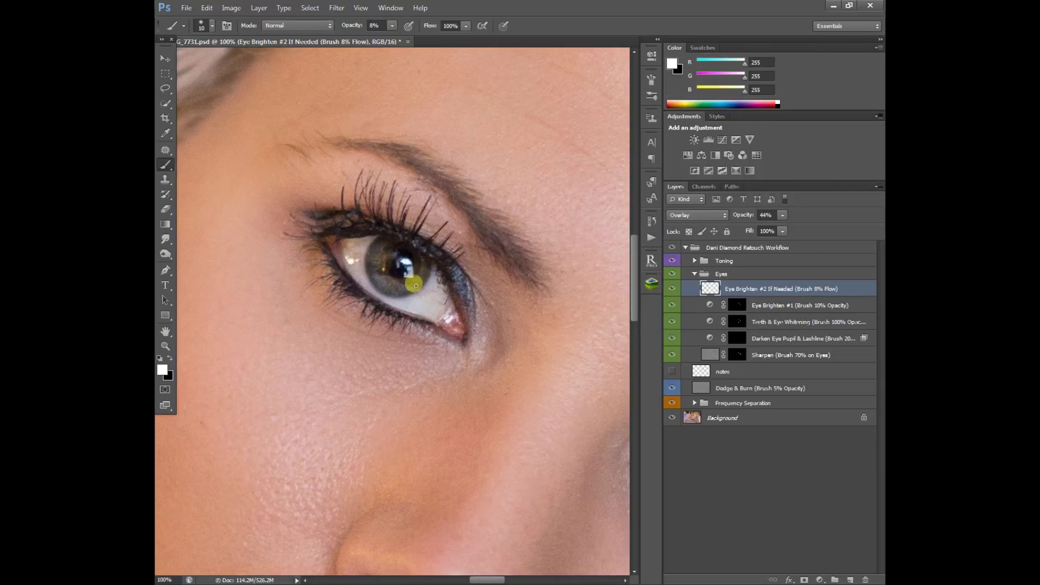
pyautogui.moveTo(397, 277)
pyautogui.mouseDown()
pyautogui.moveTo(391, 304)
pyautogui.moveTo(419, 292)
pyautogui.moveTo(382, 278)
pyautogui.moveTo(425, 309)
pyautogui.moveTo(428, 261)
pyautogui.moveTo(408, 256)
pyautogui.moveTo(408, 284)
pyautogui.moveTo(419, 264)
pyautogui.moveTo(407, 272)
pyautogui.moveTo(427, 284)
pyautogui.moveTo(409, 279)
pyautogui.moveTo(443, 301)
pyautogui.moveTo(416, 291)
pyautogui.mouseUp()
pyautogui.moveTo(416, 291)
pyautogui.mouseDown()
pyautogui.moveTo(372, 259)
pyautogui.moveTo(431, 274)
pyautogui.moveTo(442, 306)
pyautogui.mouseUp()
pyautogui.moveTo(442, 306)
pyautogui.mouseDown()
pyautogui.moveTo(388, 267)
pyautogui.moveTo(446, 279)
pyautogui.moveTo(405, 254)
pyautogui.moveTo(417, 289)
pyautogui.moveTo(401, 264)
pyautogui.moveTo(385, 287)
pyautogui.moveTo(401, 259)
pyautogui.mouseUp()
pyautogui.hotkey('ctrl', '-')
pyautogui.hotkey('ctrl', '-')
pyautogui.hotkey('ctrl', '-')
pyautogui.hotkey('ctrl', '-')
pyautogui.hotkey('ctrl', '-')
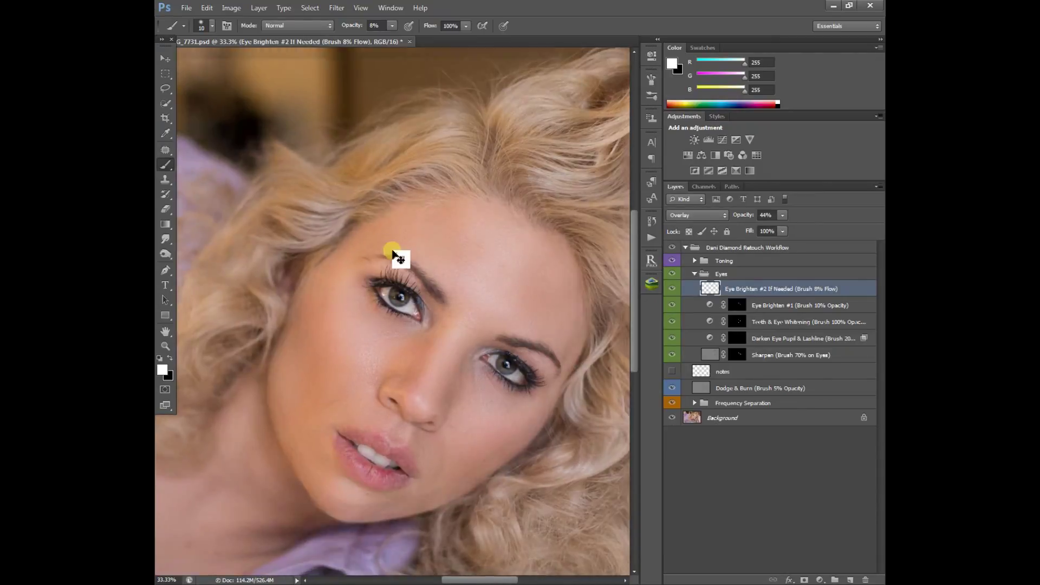
pyautogui.hotkey('ctrl', '-')
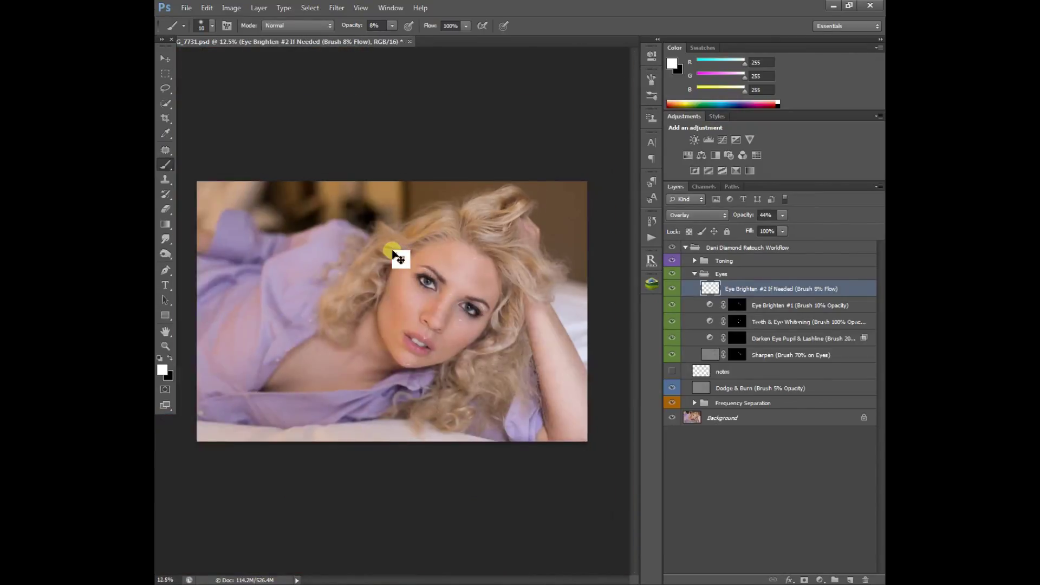
pyautogui.moveTo(717, 369); pyautogui.dragTo(678, 281)
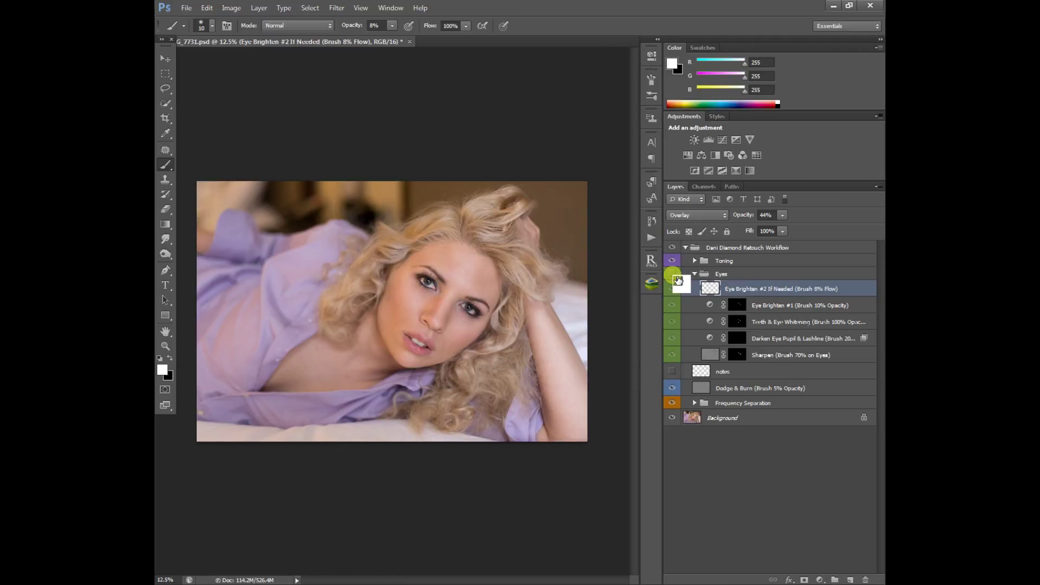
pyautogui.hotkey('ctrl', '+')
pyautogui.hotkey('ctrl', '+')
pyautogui.hotkey('ctrl', '+')
pyautogui.moveTo(497, 309); pyautogui.dragTo(351, 318)
pyautogui.moveTo(674, 298); pyautogui.dragTo(679, 327)
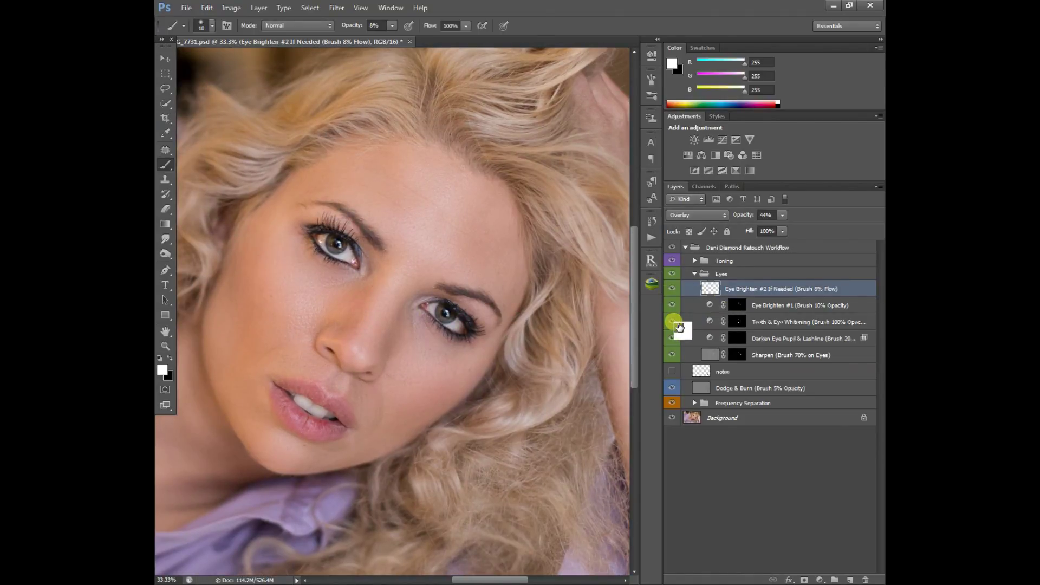
# - Toggle the Teeth & Eye Whitening layer off and on repeatedly to compare the whitening
pyautogui.click(813, 324)
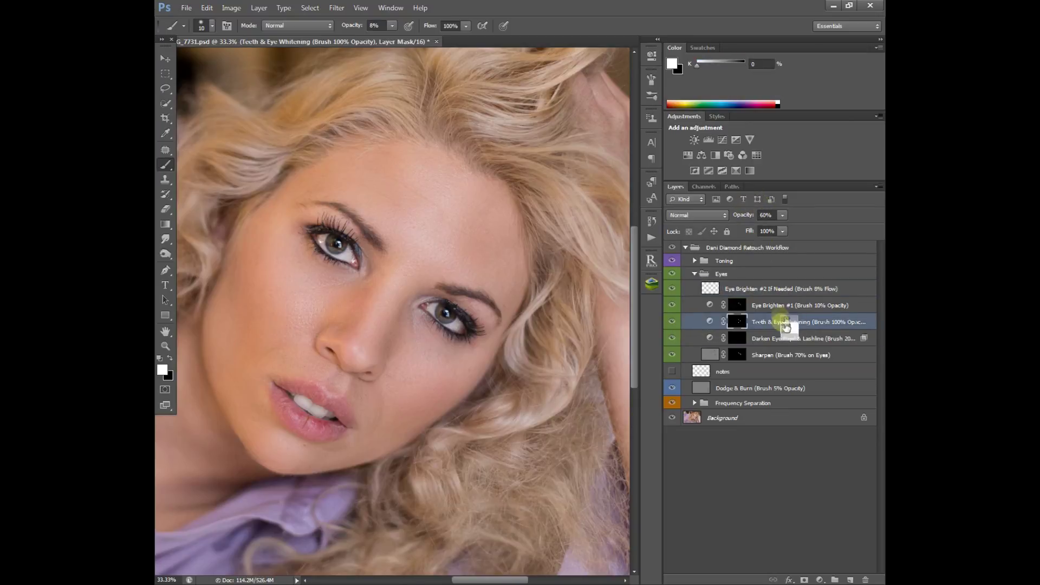
pyautogui.click(673, 322)
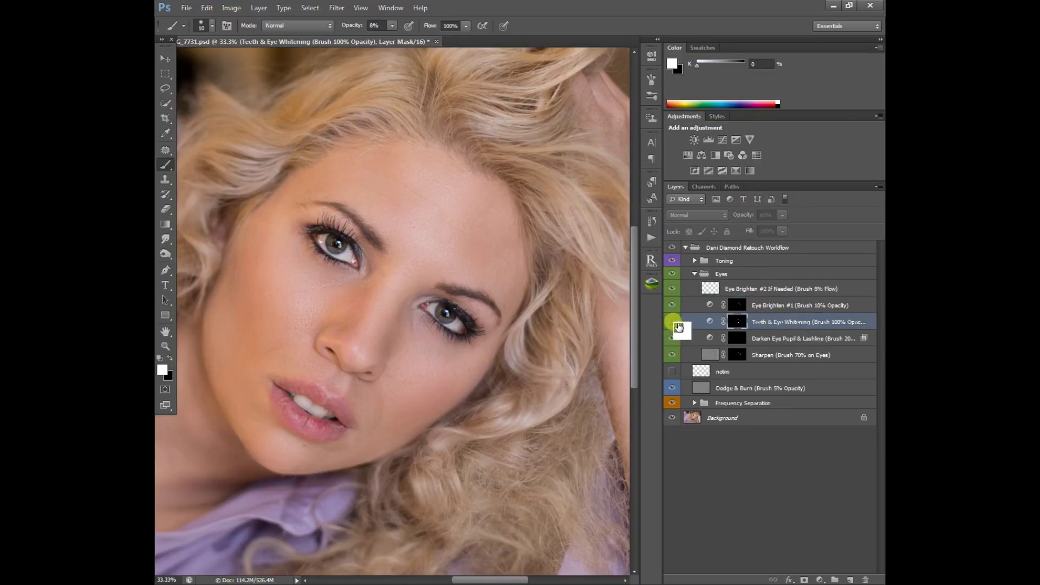
pyautogui.click(678, 324)
pyautogui.click(678, 326)
pyautogui.click(677, 325)
pyautogui.click(676, 325)
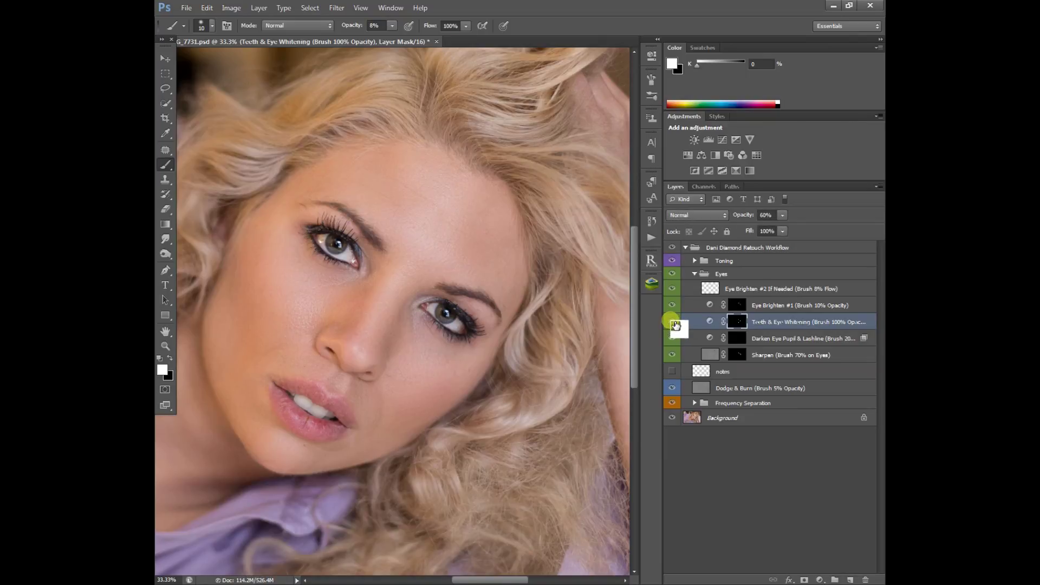
pyautogui.click(675, 325)
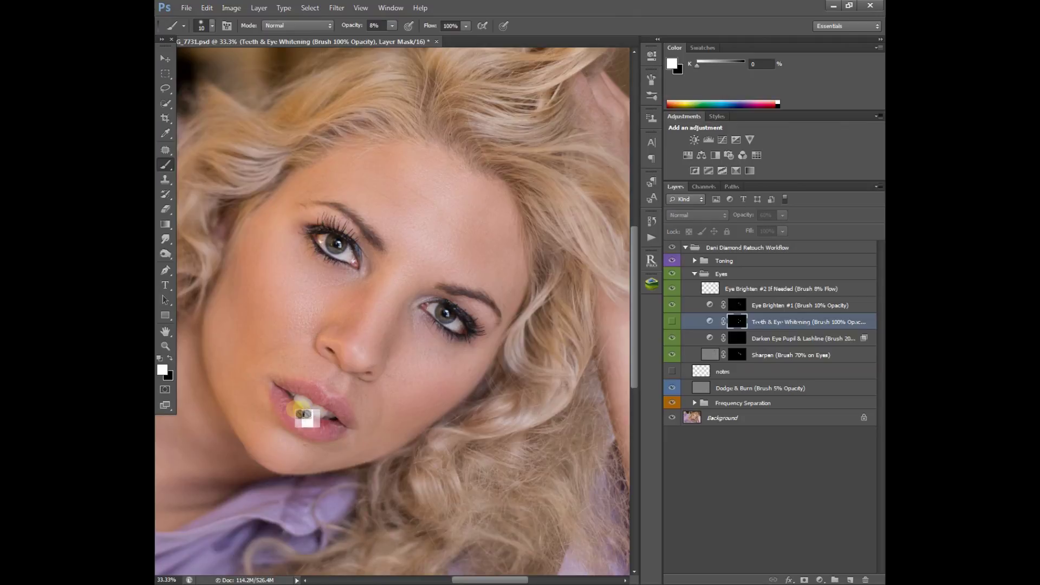
pyautogui.click(674, 321)
pyautogui.click(680, 322)
pyautogui.click(682, 321)
pyautogui.click(684, 322)
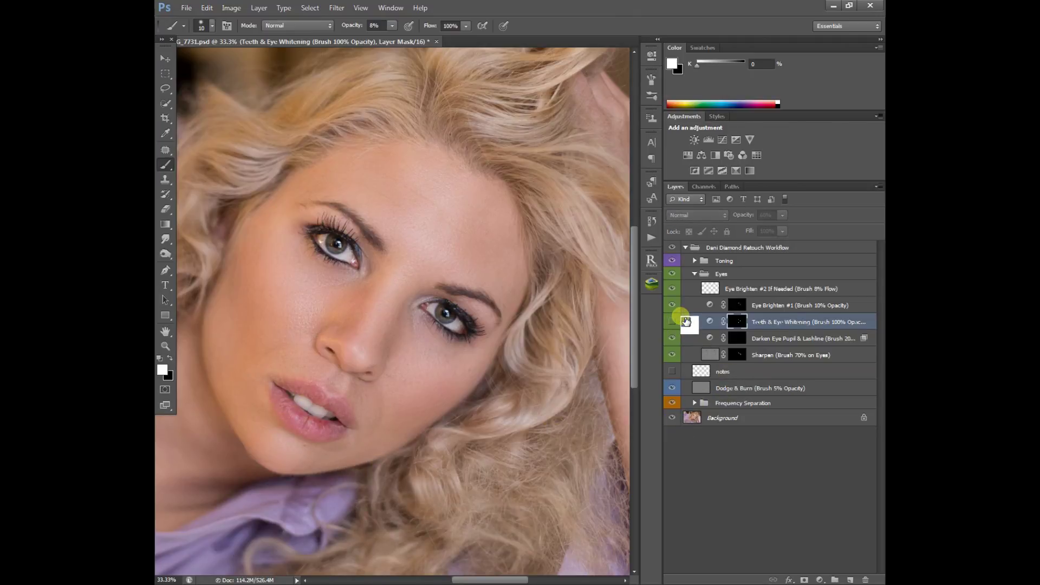
# - Compare the whole Eyes group off and on, fit the photo in the window, and collapse the group
pyautogui.click(673, 274)
pyautogui.click(677, 278)
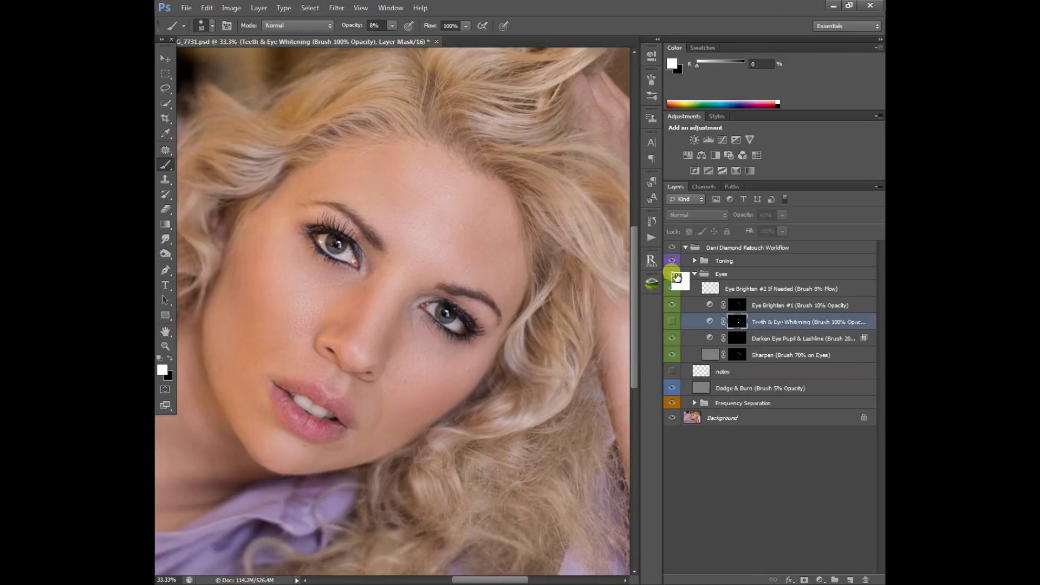
pyautogui.hotkey('ctrl', '-')
pyautogui.hotkey('ctrl', '-')
pyautogui.hotkey('ctrl', '-')
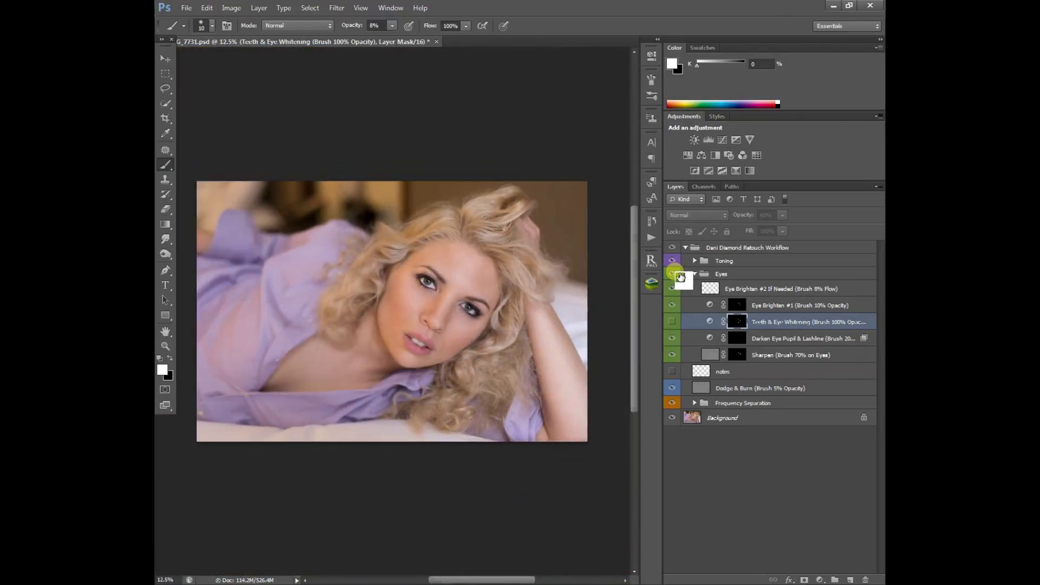
pyautogui.hotkey('ctrl', '-')
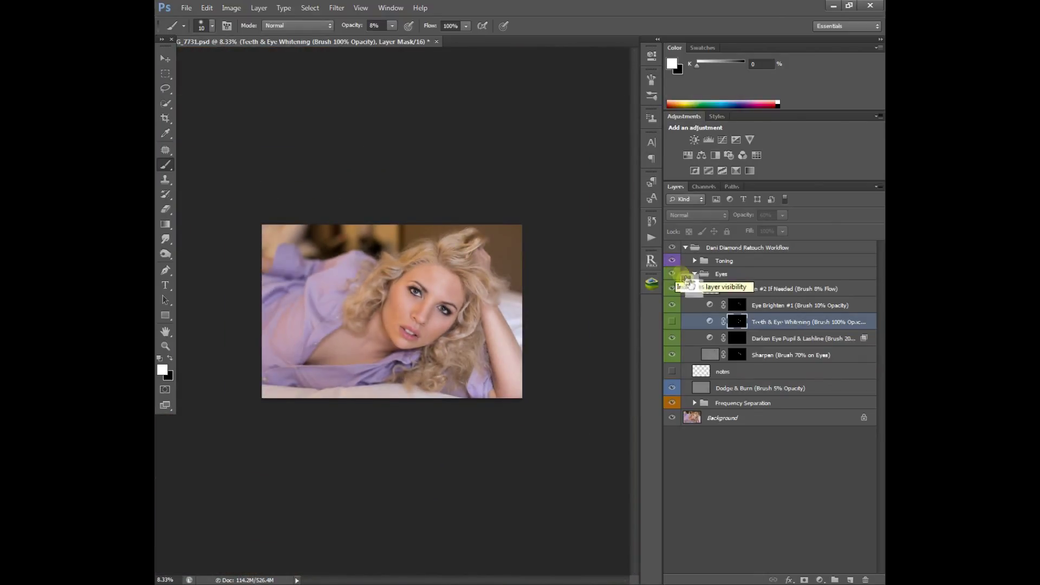
pyautogui.hotkey('ctrl', '+')
pyautogui.hotkey('ctrl', '+')
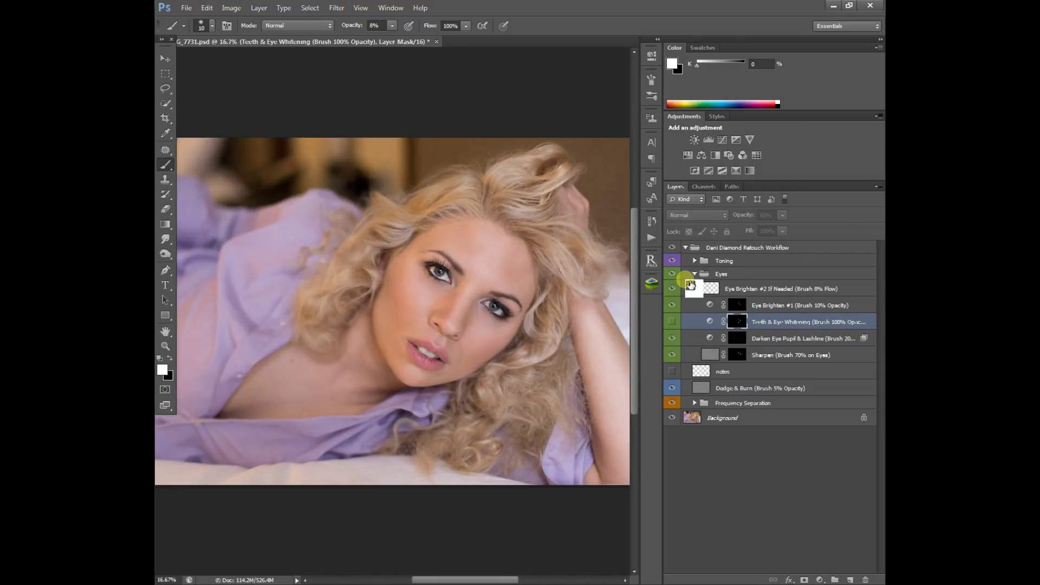
pyautogui.click(696, 273)
pyautogui.click(738, 262)
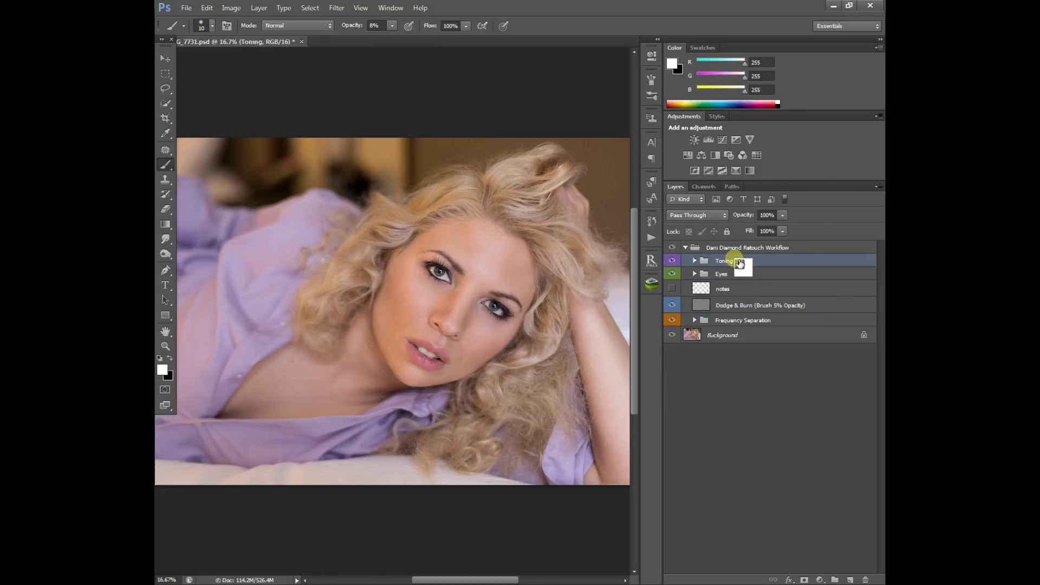